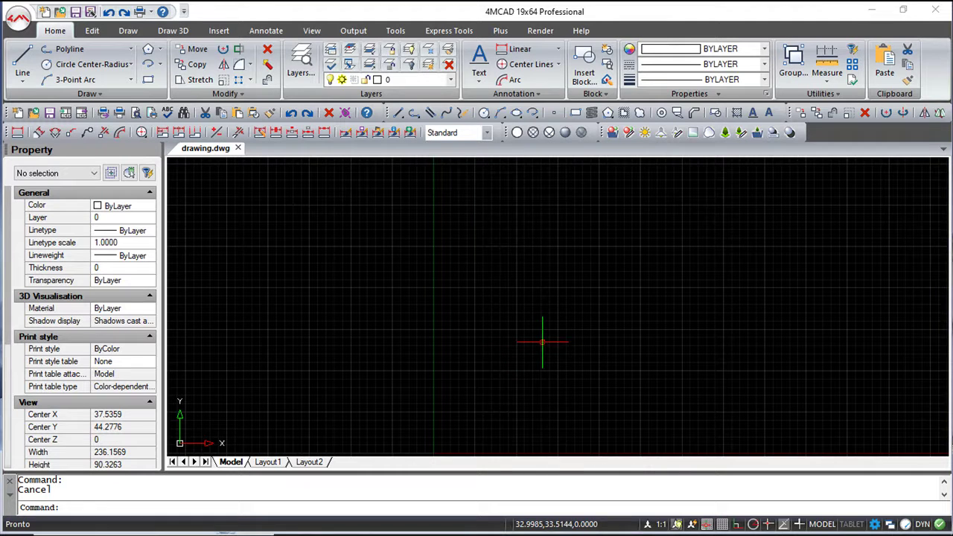
- List the workspaces with WORKSPACE's List option, highlighting Drafting and Annotation as the only one
left_click(542, 343)
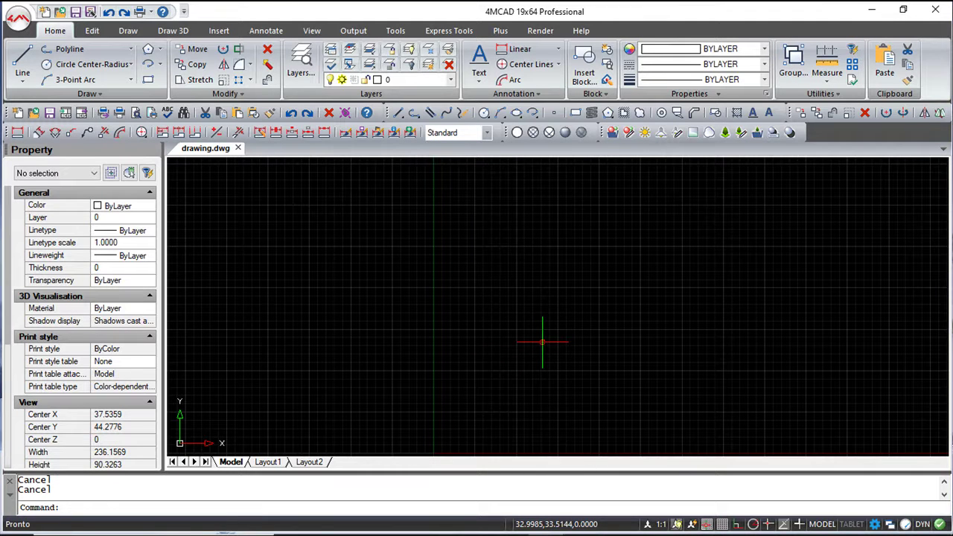
type("WORK")
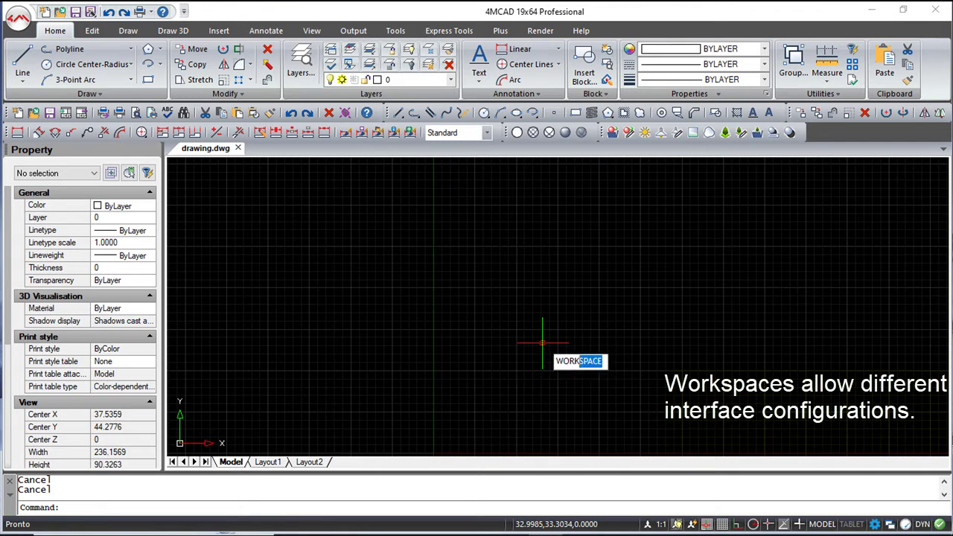
type("S")
key("Return")
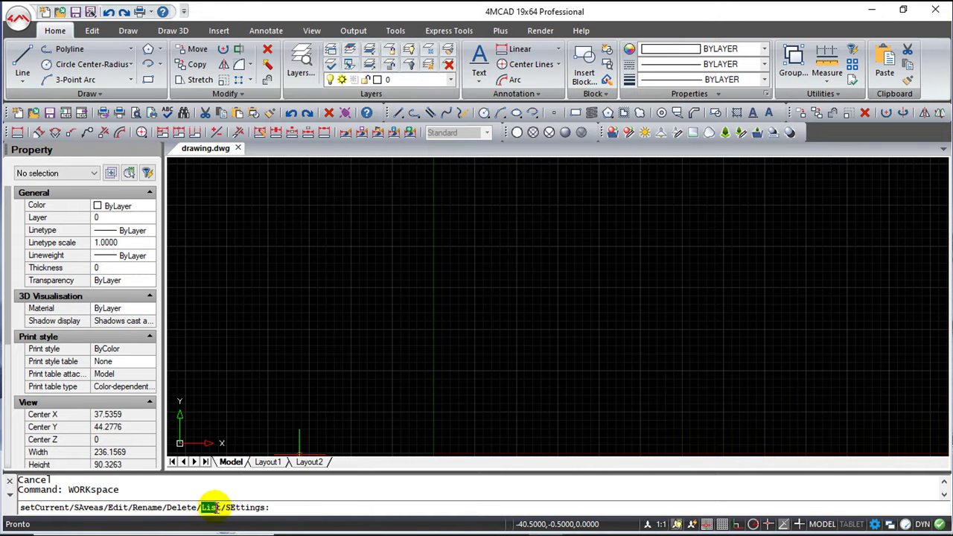
type("l")
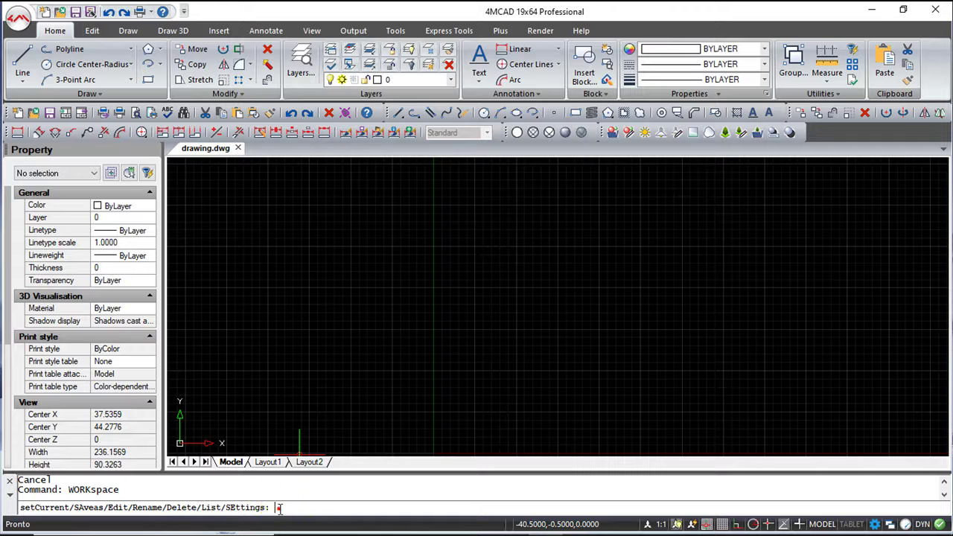
key("Return")
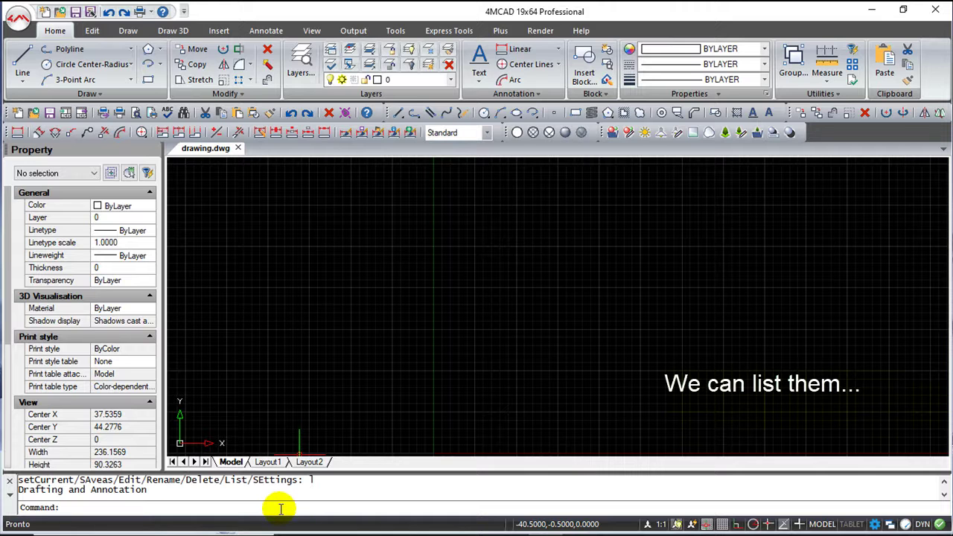
left_click_drag(149, 490, 11, 493)
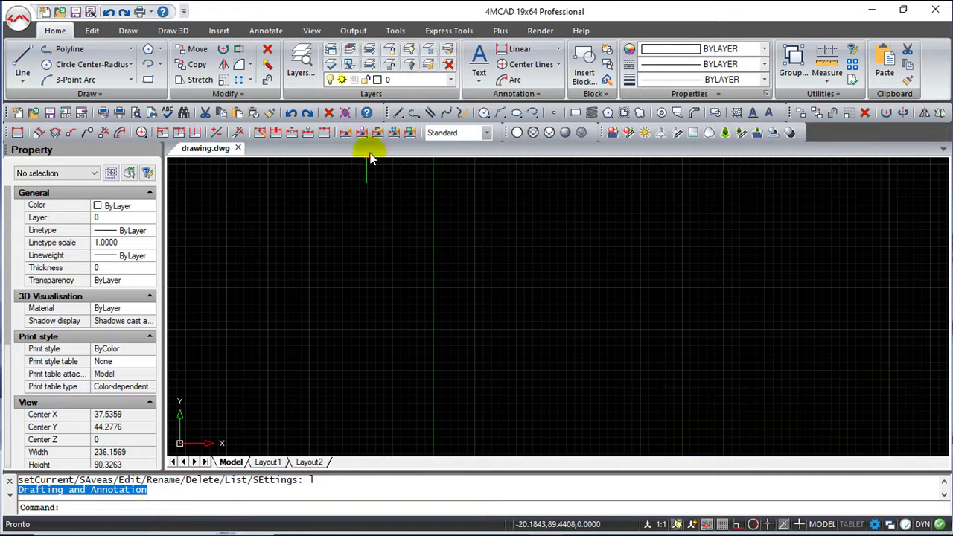
- Hide the Draw and Modify toolbars from the toolbar context menu
right_click(395, 114)
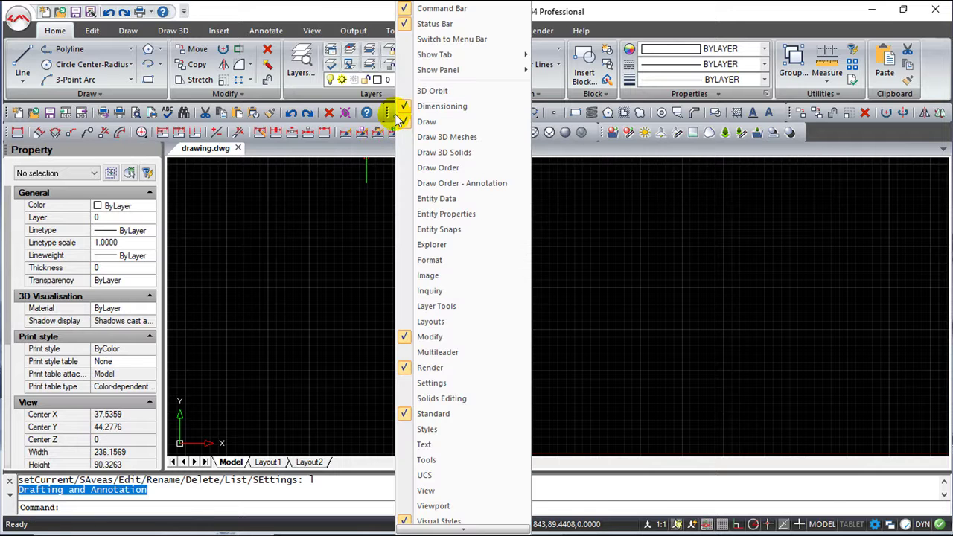
left_click(403, 120)
right_click(416, 115)
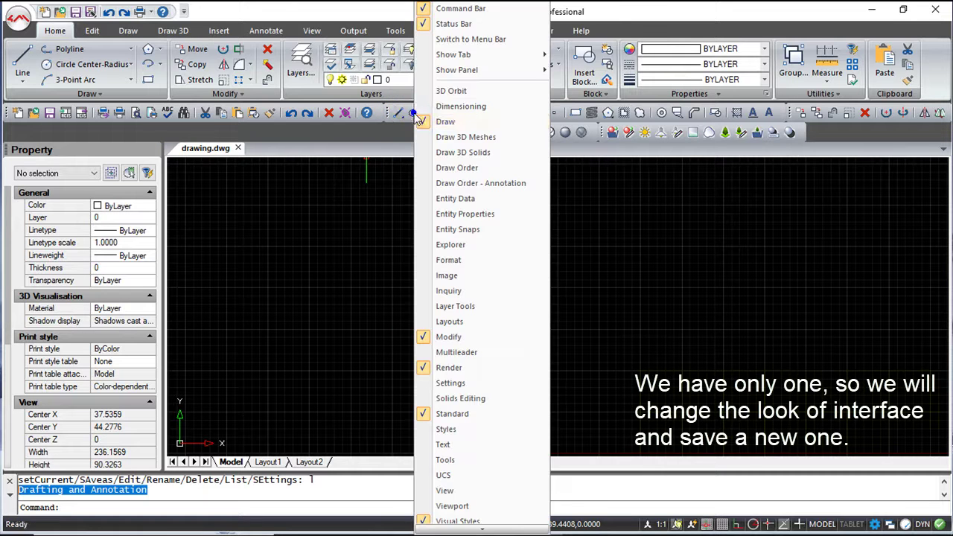
left_click(419, 122)
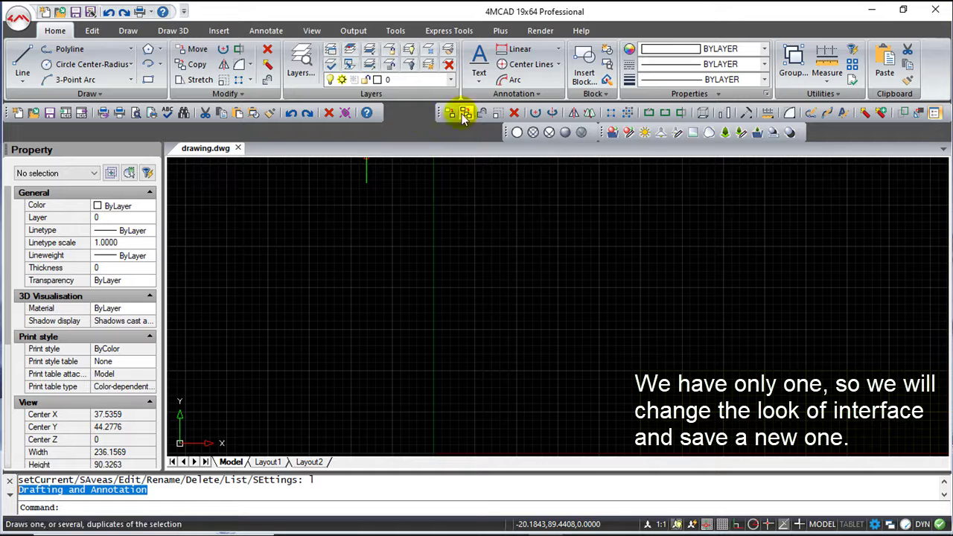
right_click(461, 115)
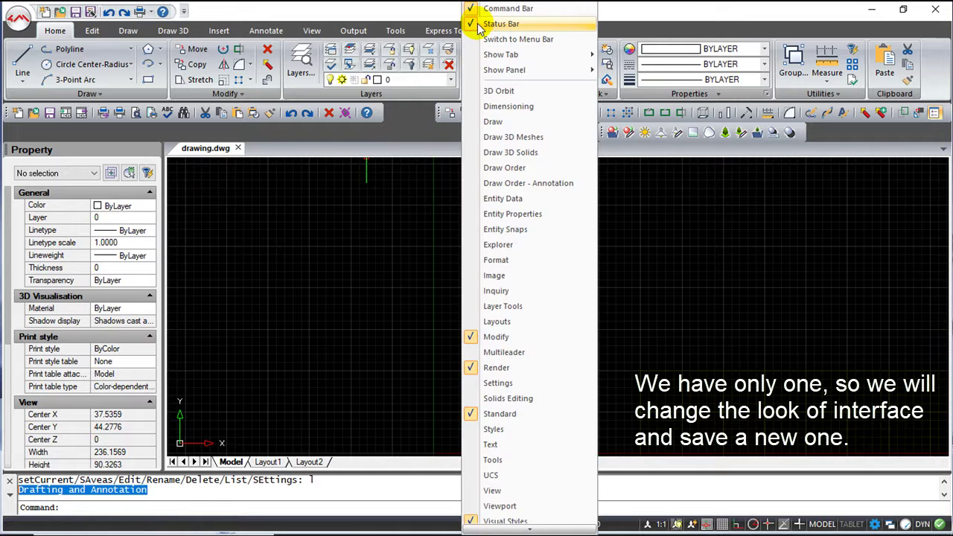
left_click(472, 337)
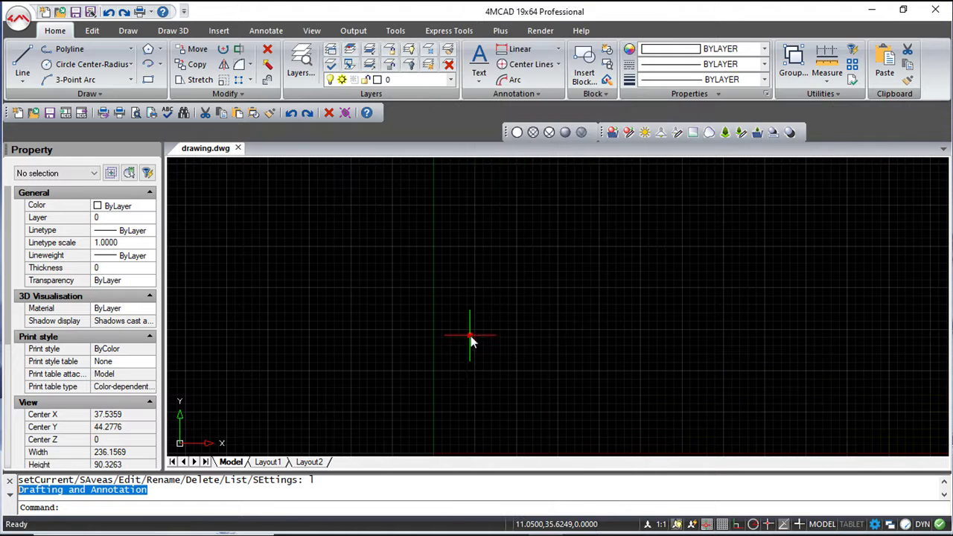
- Hide the Render, Standard and Visual Styles toolbars so only the ribbon remains
right_click(511, 133)
left_click(538, 368)
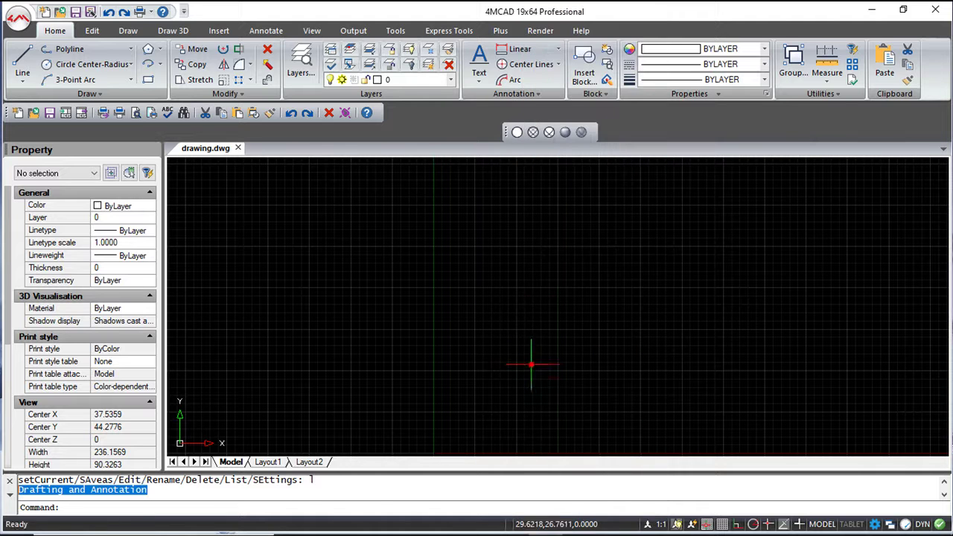
right_click(533, 133)
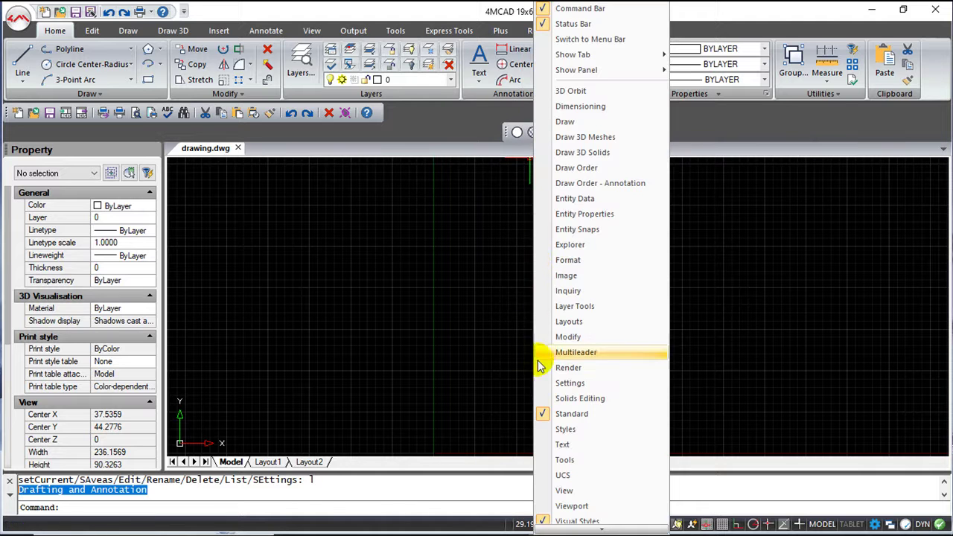
left_click(544, 416)
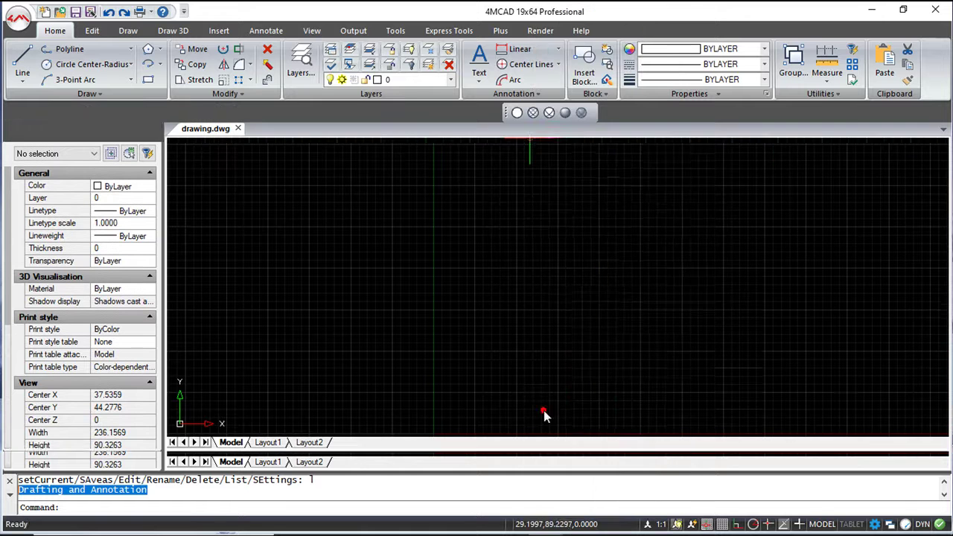
right_click(524, 112)
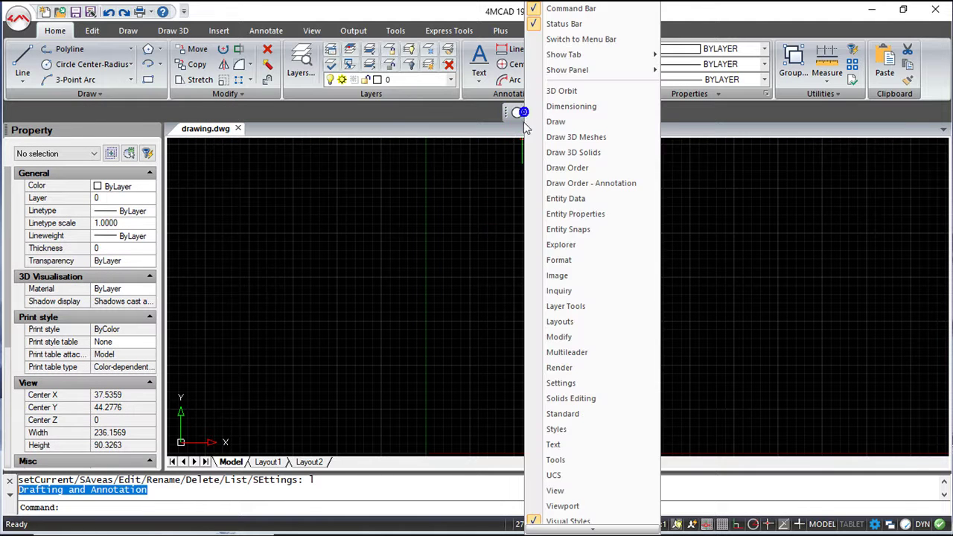
left_click(536, 520)
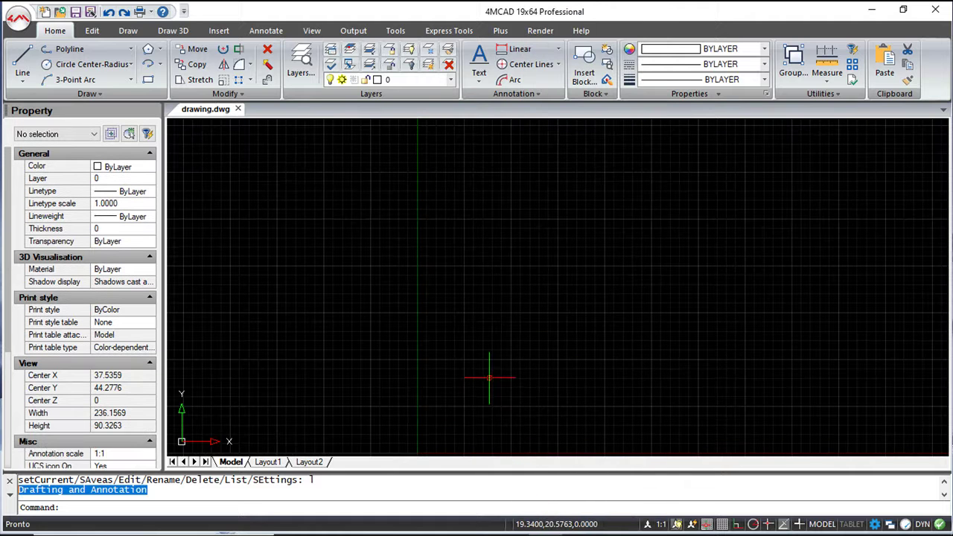
left_click(439, 506)
- Save the toolbar-free layout as workspace work_1 via WORKSPACE's SAveas option
left_click(439, 507)
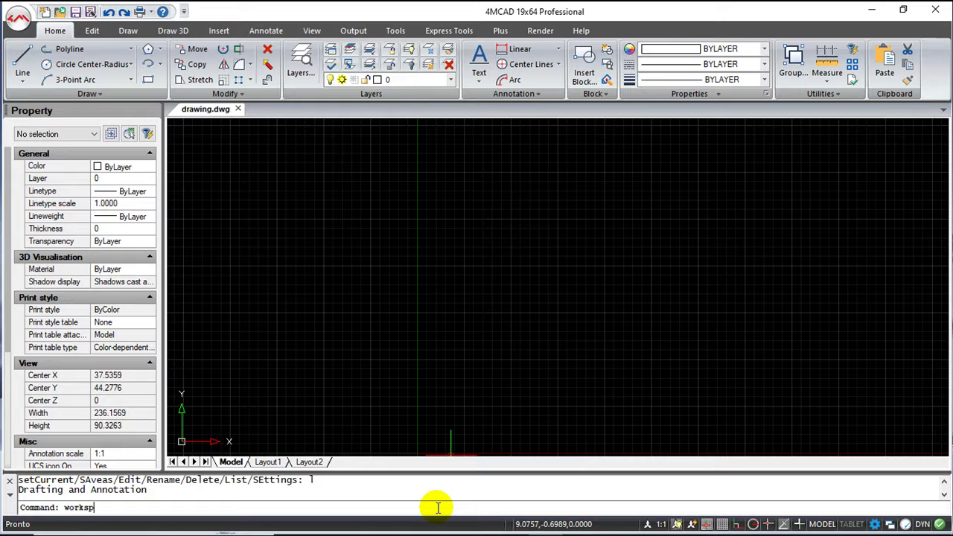
type("a")
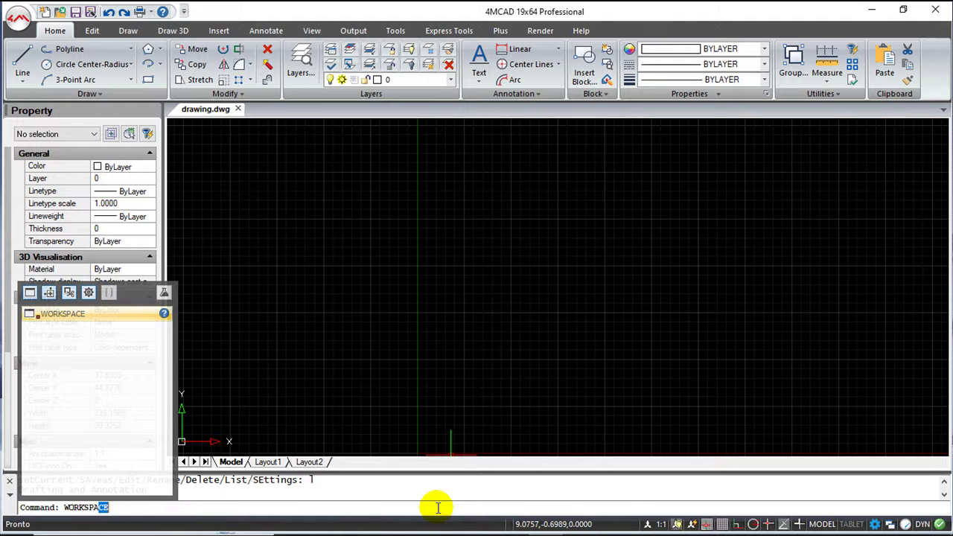
key("Return")
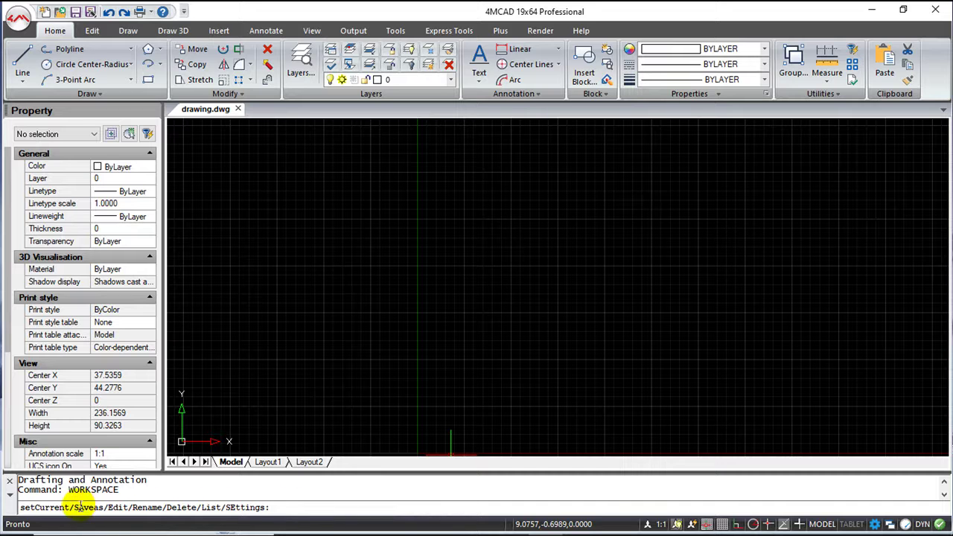
left_click_drag(75, 507, 96, 507)
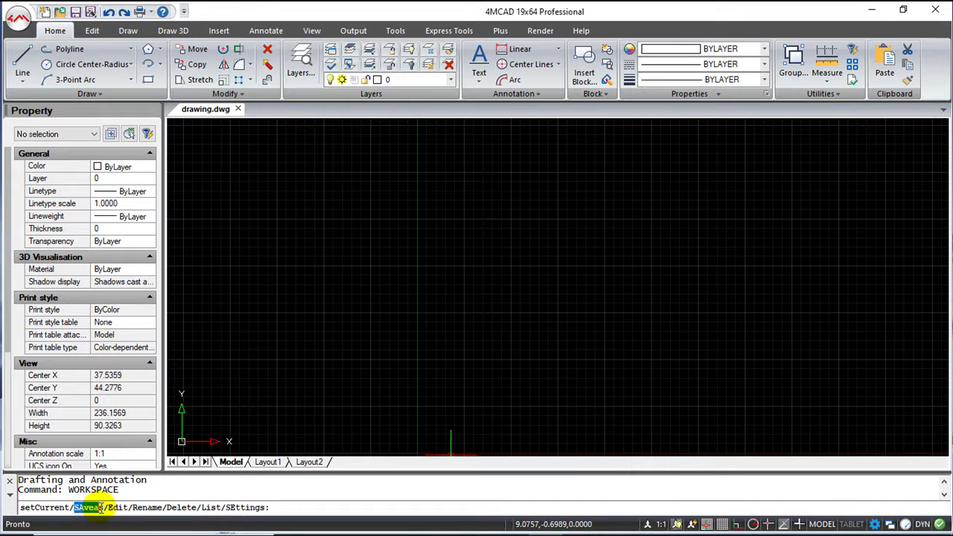
left_click(283, 508)
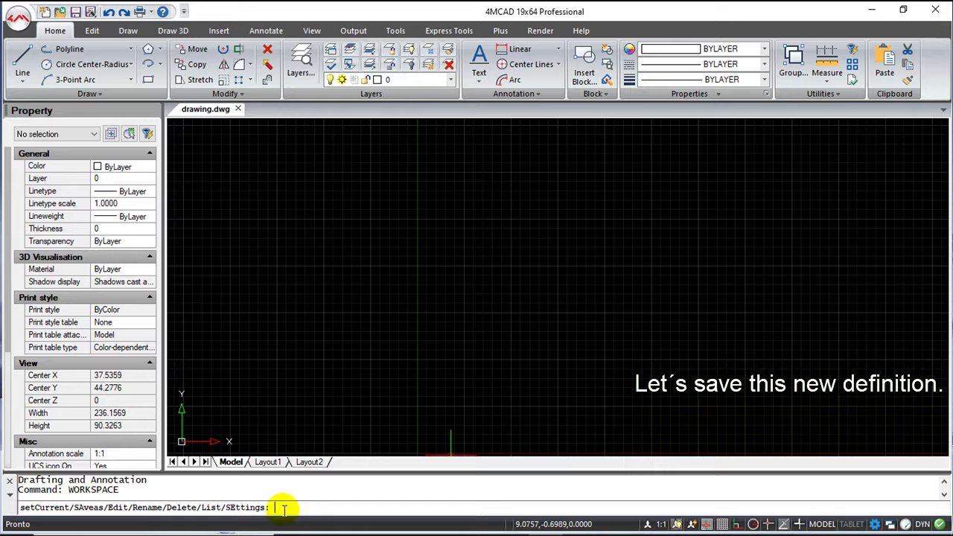
type("sa")
key("Return")
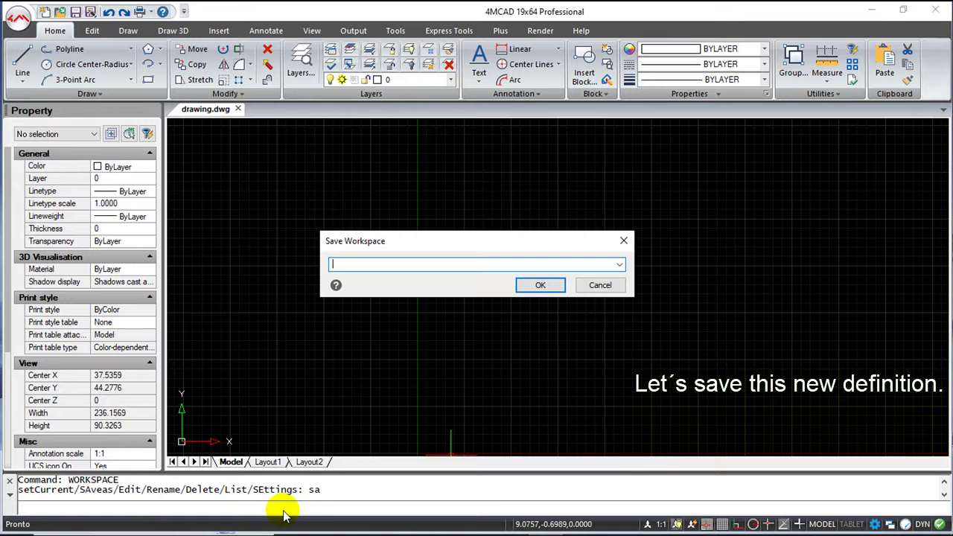
type("work_1")
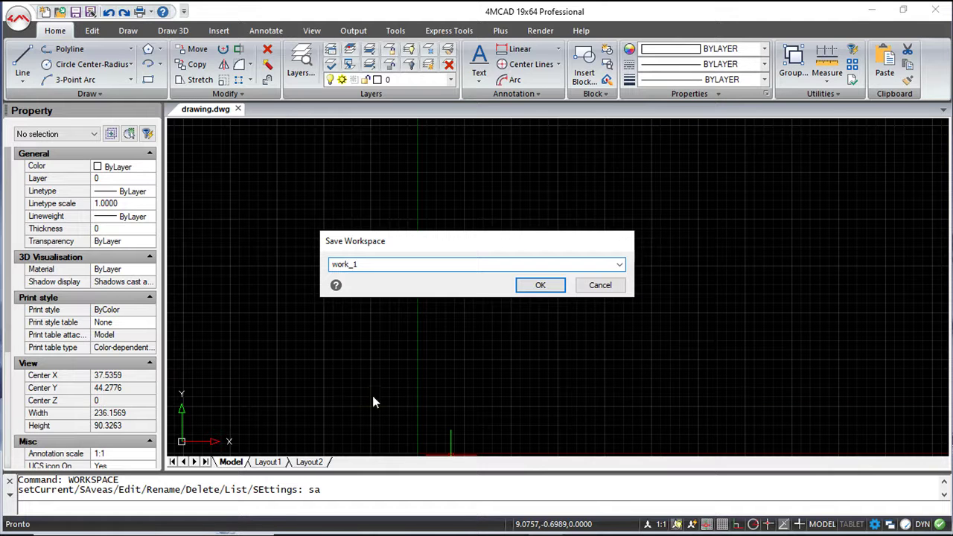
key("Return")
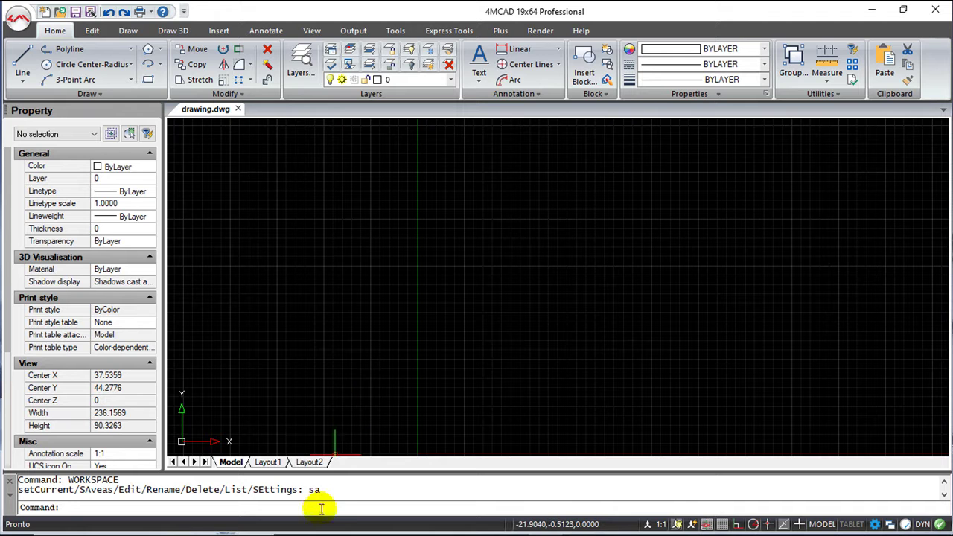
- Use WORKSPACE's Rename option to change work_1's name to work_2
left_click(320, 505)
type("k")
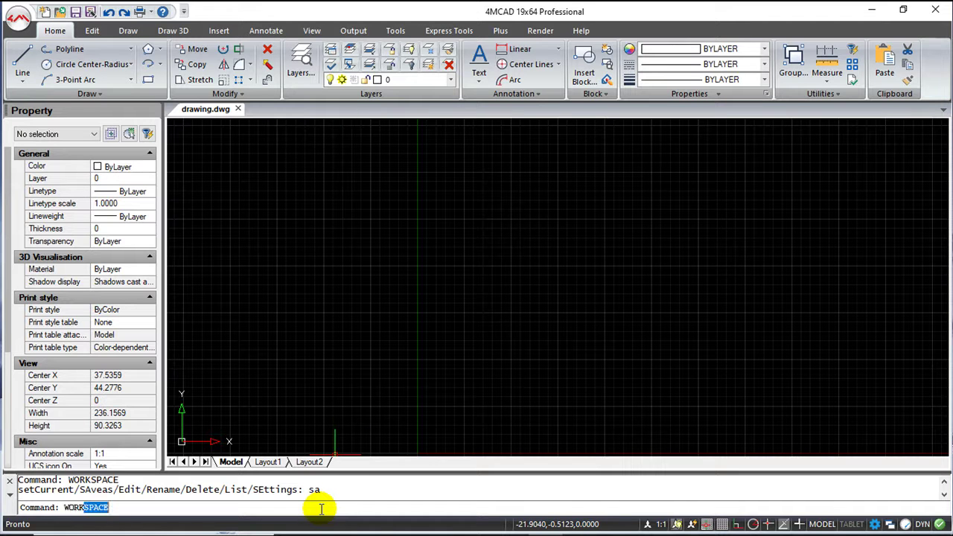
key("Return")
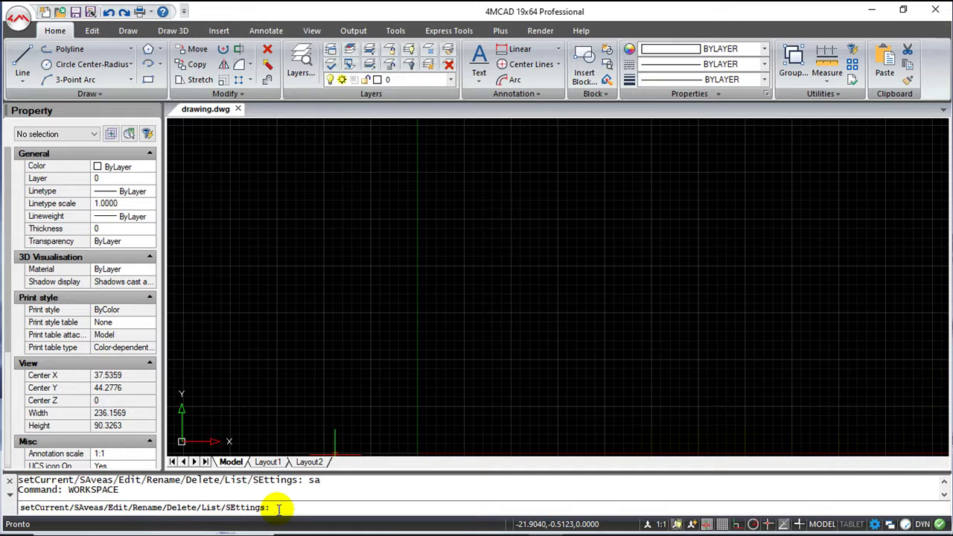
type("r")
key("Return")
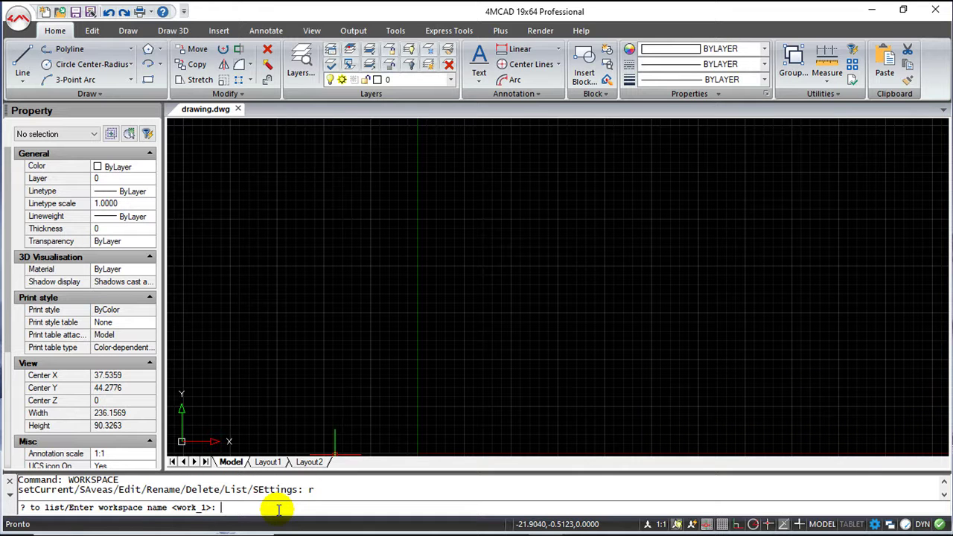
type("work_2")
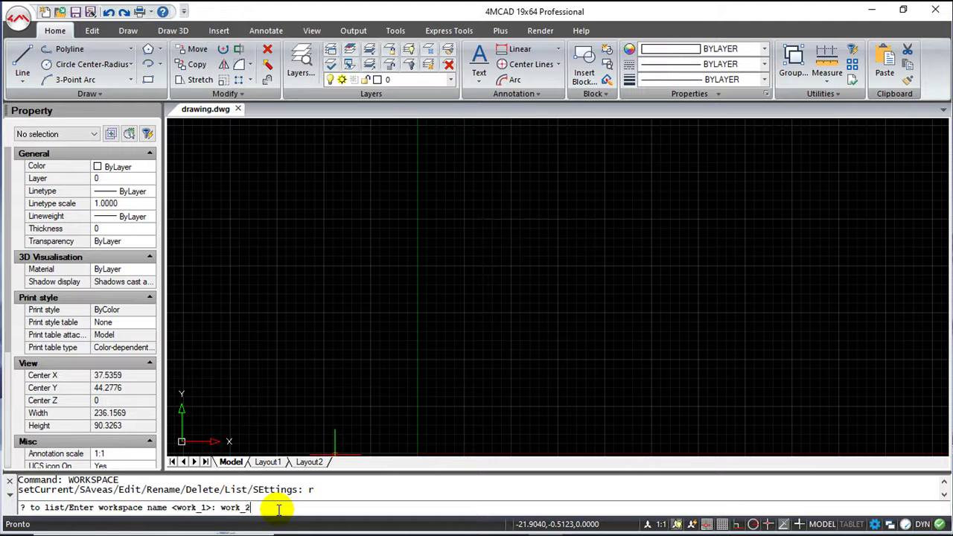
key("Return")
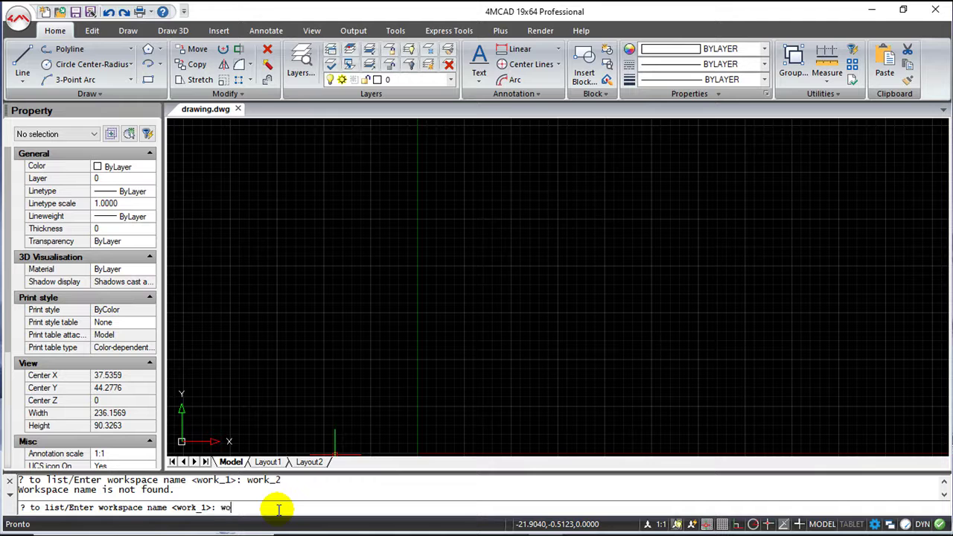
key("Return")
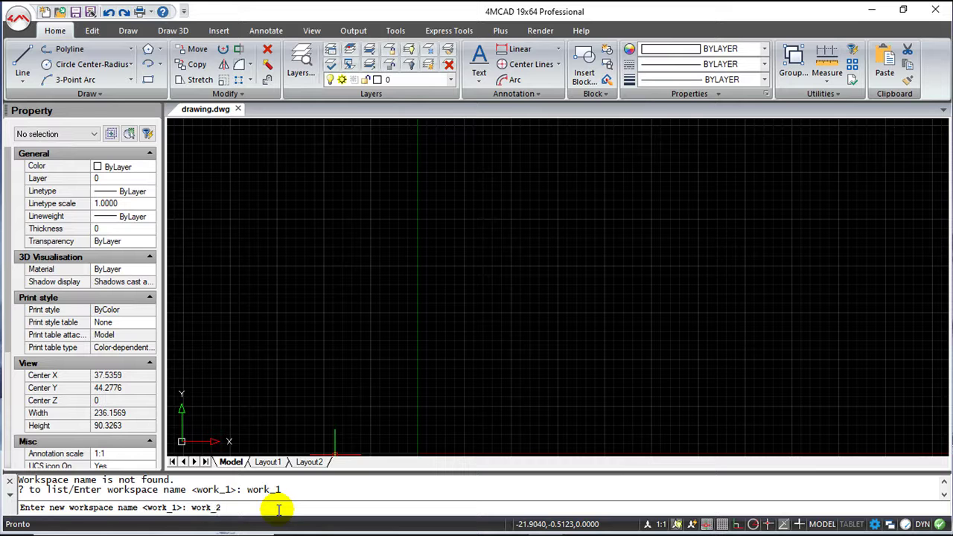
key("Return")
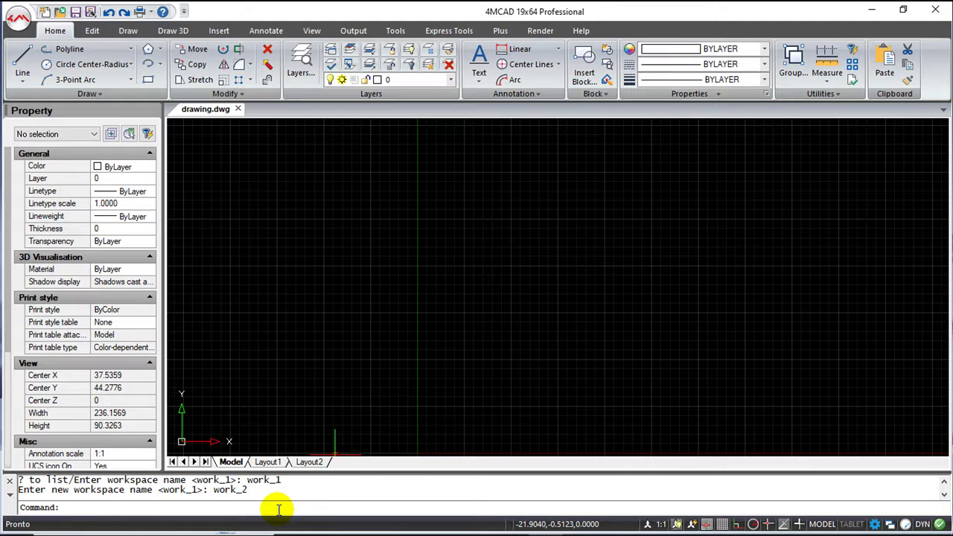
- Choose WORKSPACE's Edit option to open Customize User Interface with the Workspaces list
type("worksp")
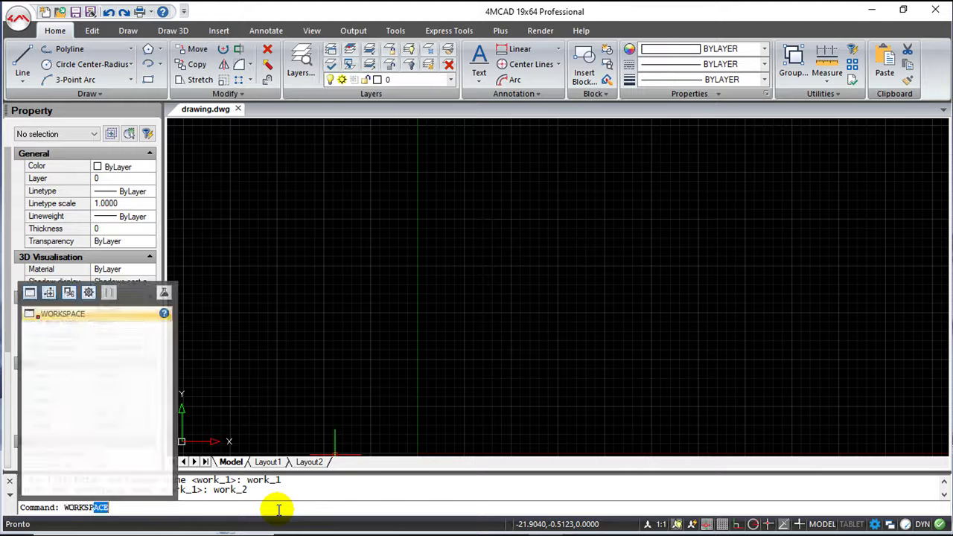
type("e")
key("Return")
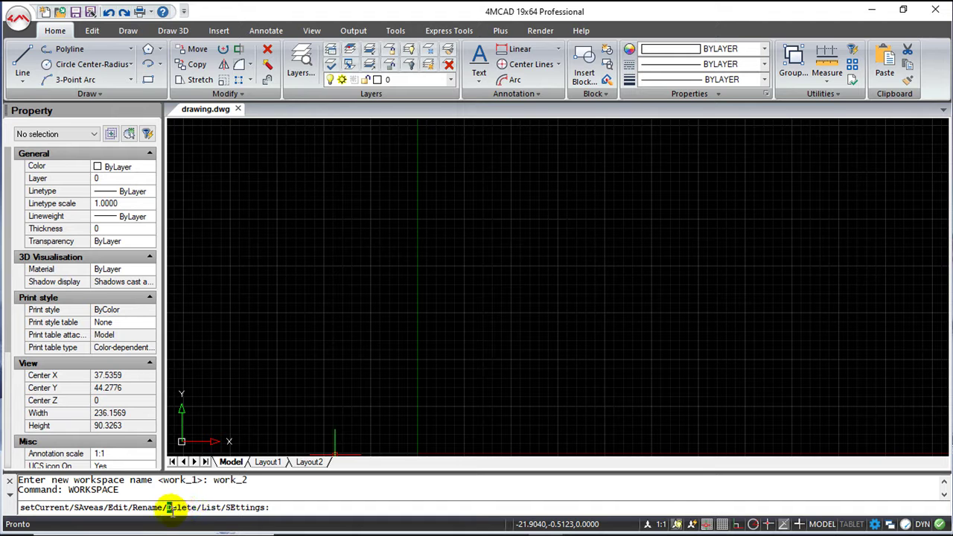
left_click_drag(169, 508, 190, 508)
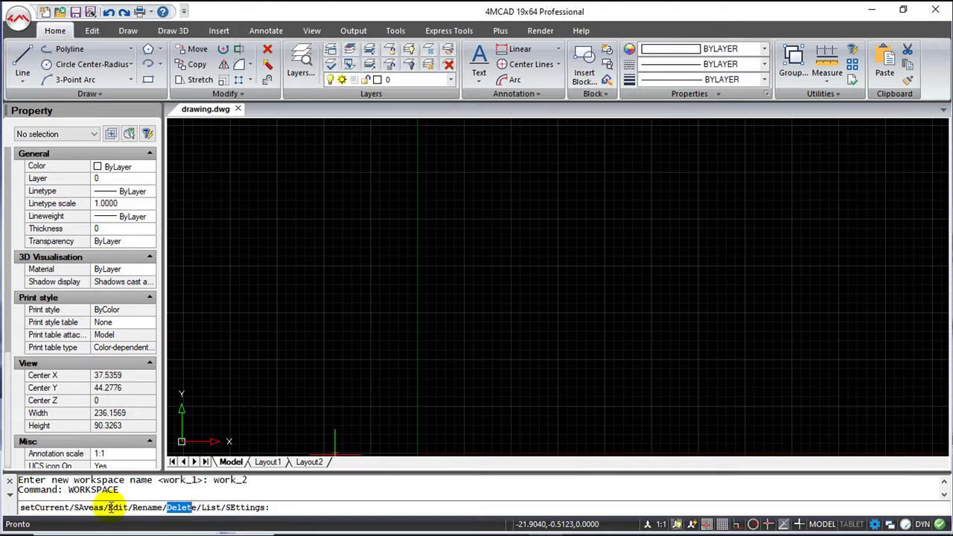
left_click_drag(108, 508, 128, 508)
type("e")
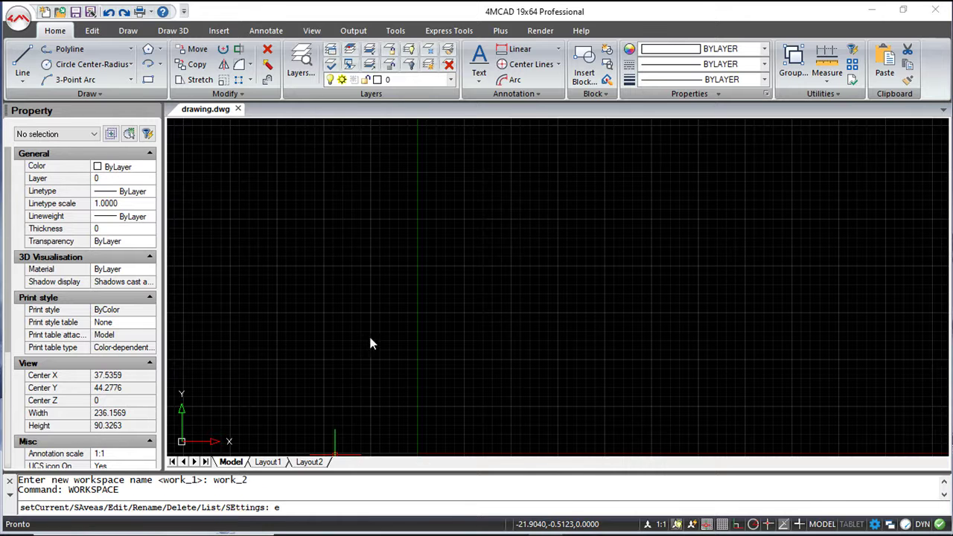
key("Return")
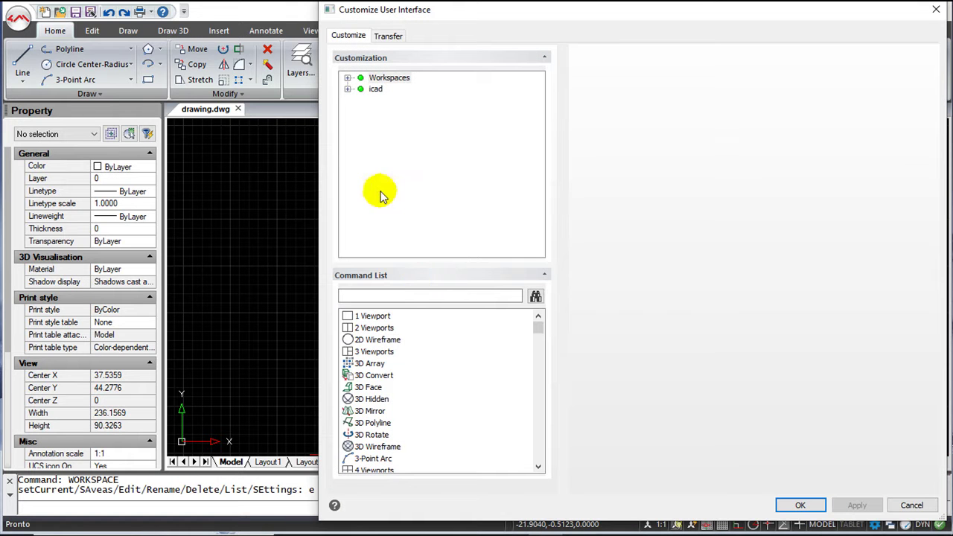
- Expand Workspaces > work_2 and its Ribbon tabs and Toolbars nodes
left_click(348, 77)
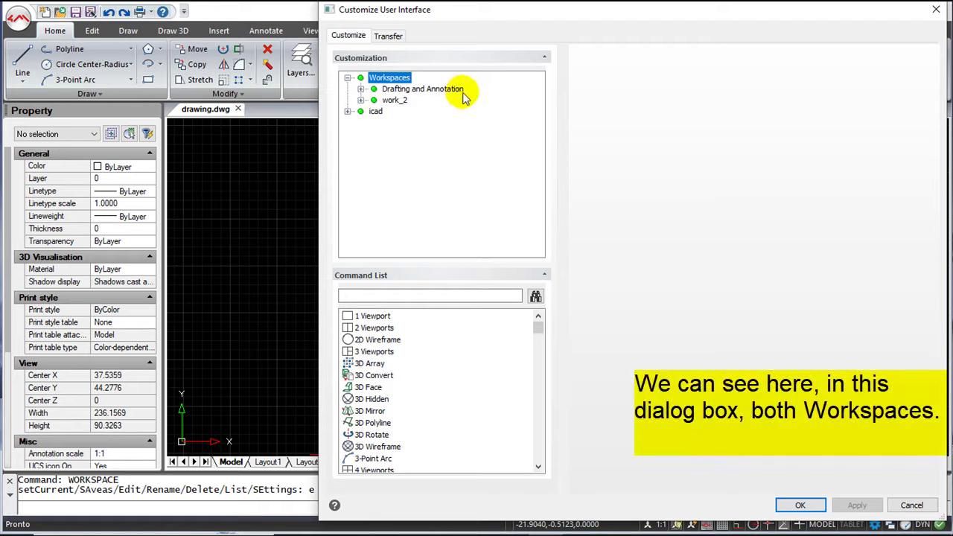
left_click(361, 100)
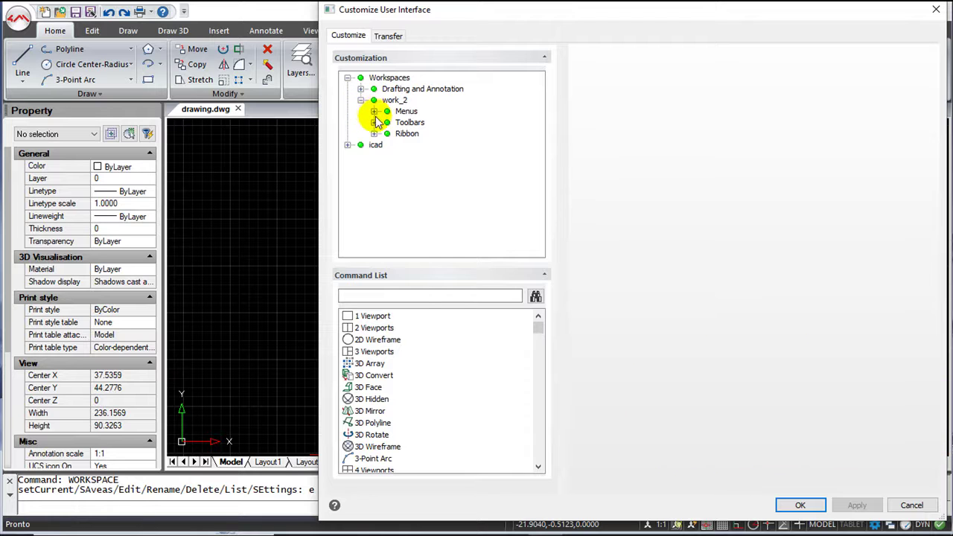
left_click(373, 133)
scroll(376, 137, "up", 1)
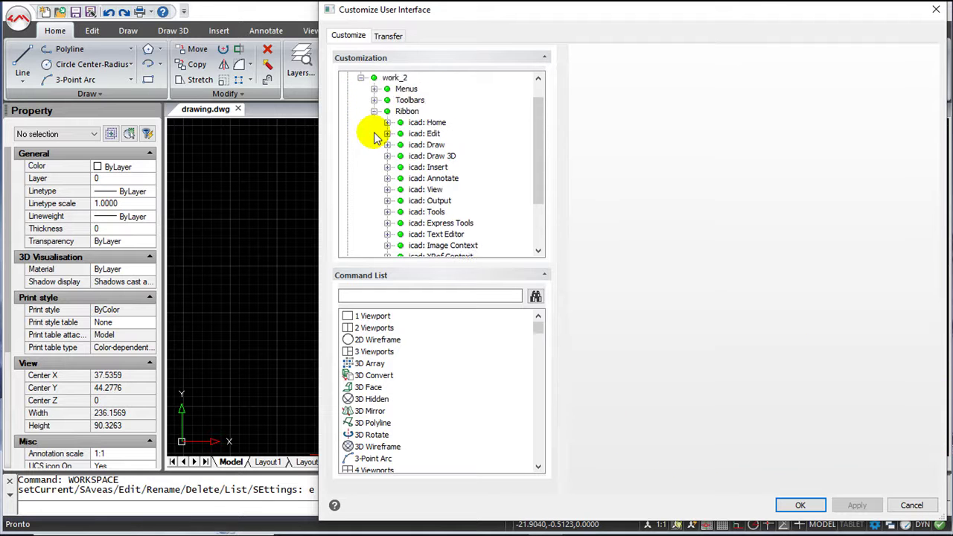
scroll(376, 138, "up", 1)
left_click(374, 122)
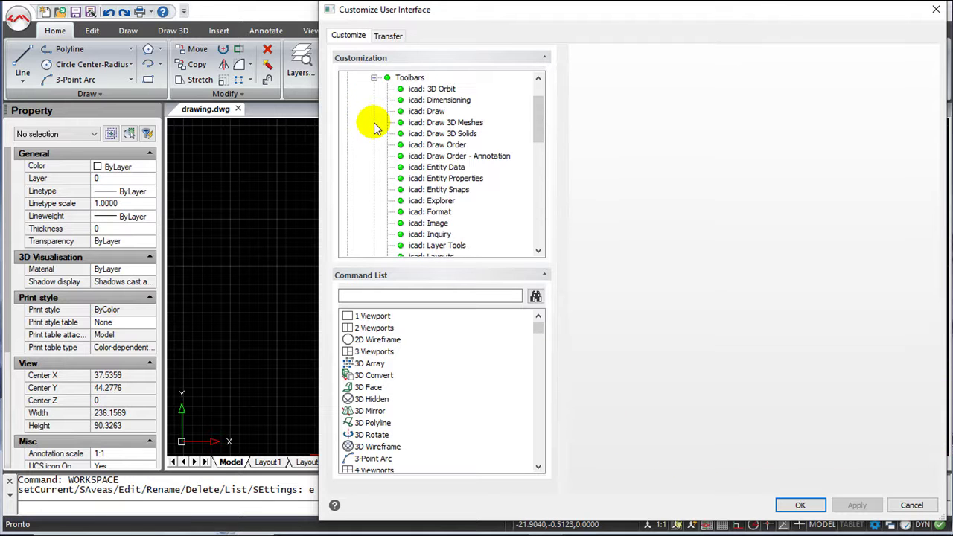
- Inspect the icad: Draw Order toolbar and the work_2 Menus node's icad: &Draw menu
left_click(432, 146)
scroll(430, 146, "up", 1)
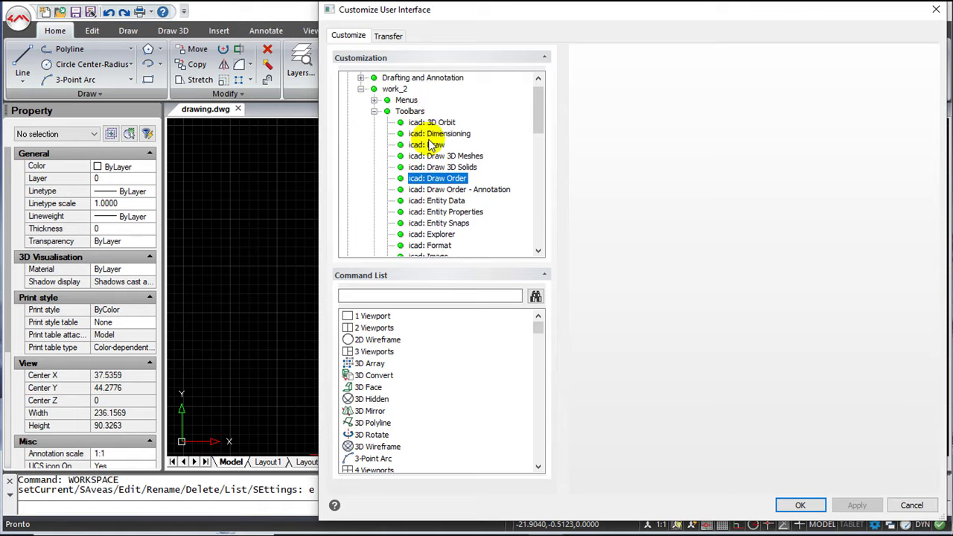
scroll(421, 138, "up", 1)
left_click(374, 112)
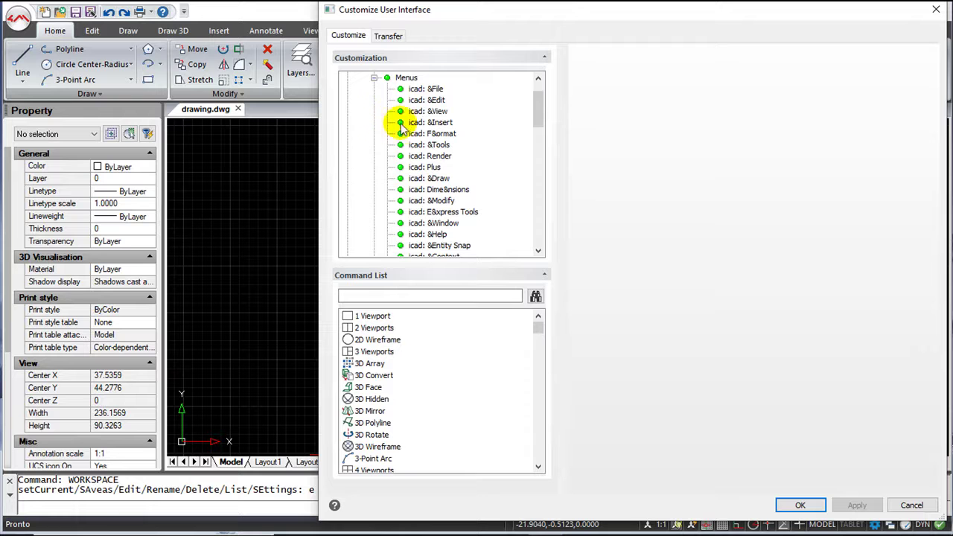
left_click(431, 180)
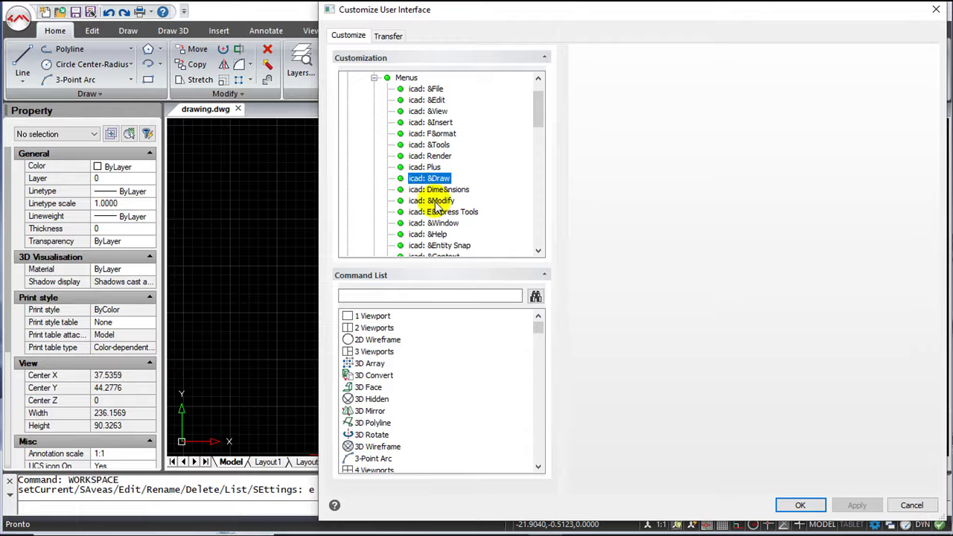
left_click_drag(538, 119, 524, 236)
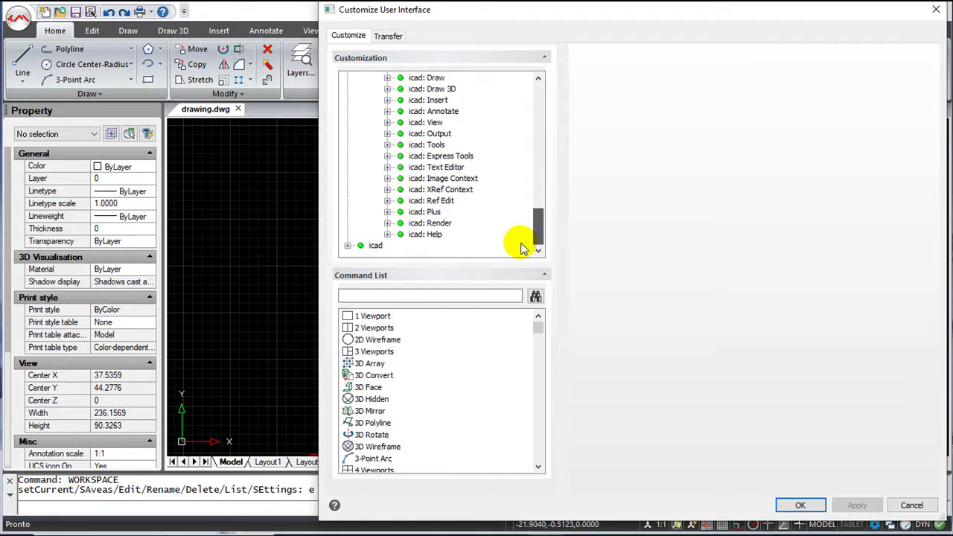
- Inspect the icad: Plus tab's General panel and icad: Express Tools, then close the window
left_click(386, 223)
left_click(430, 189)
left_click(435, 178)
left_click(434, 177)
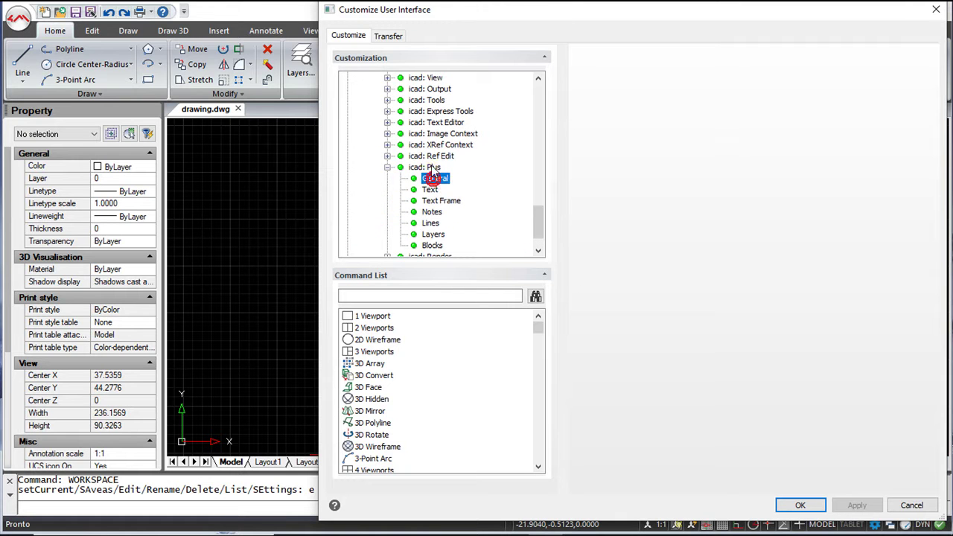
left_click(386, 111)
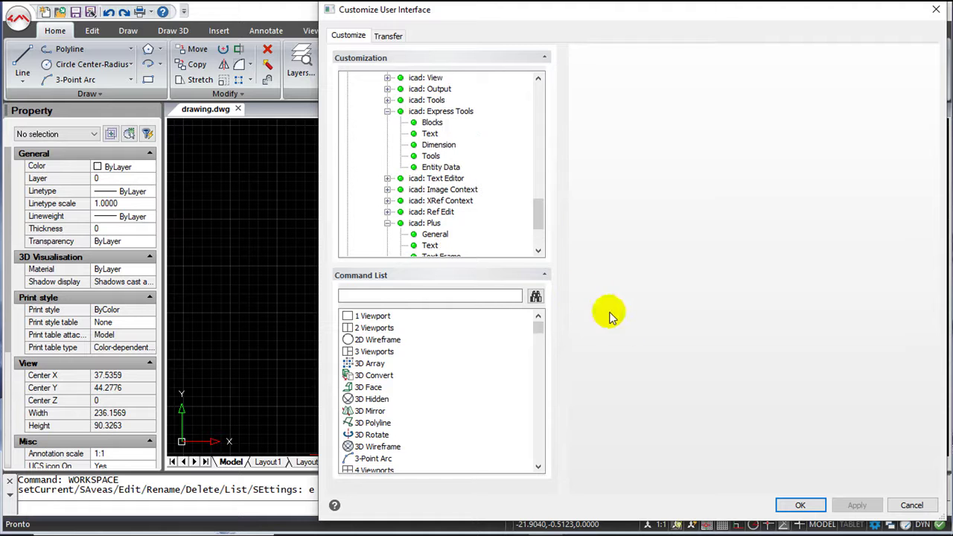
left_click(800, 506)
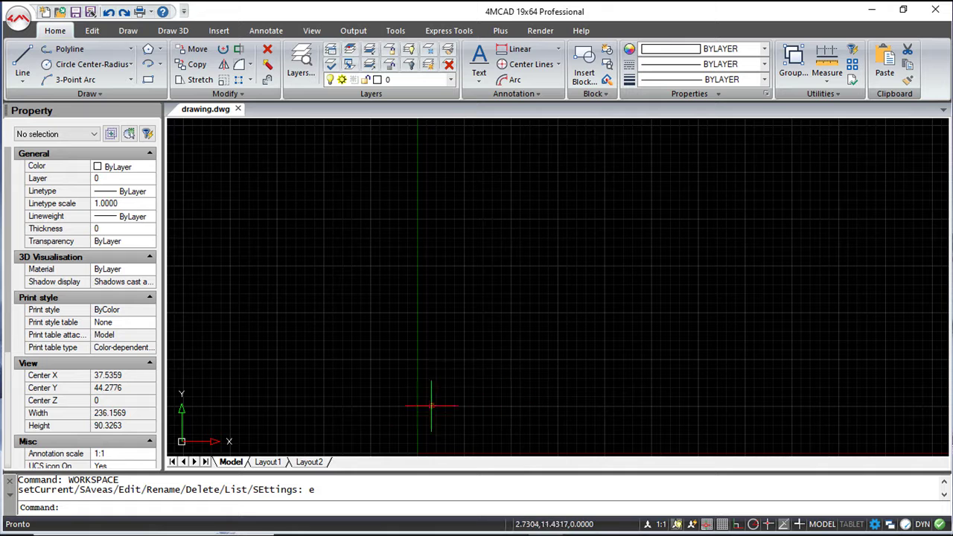
- Make Drafting and Annotation current through WORKSPACE's setCurrent option
left_click(405, 508)
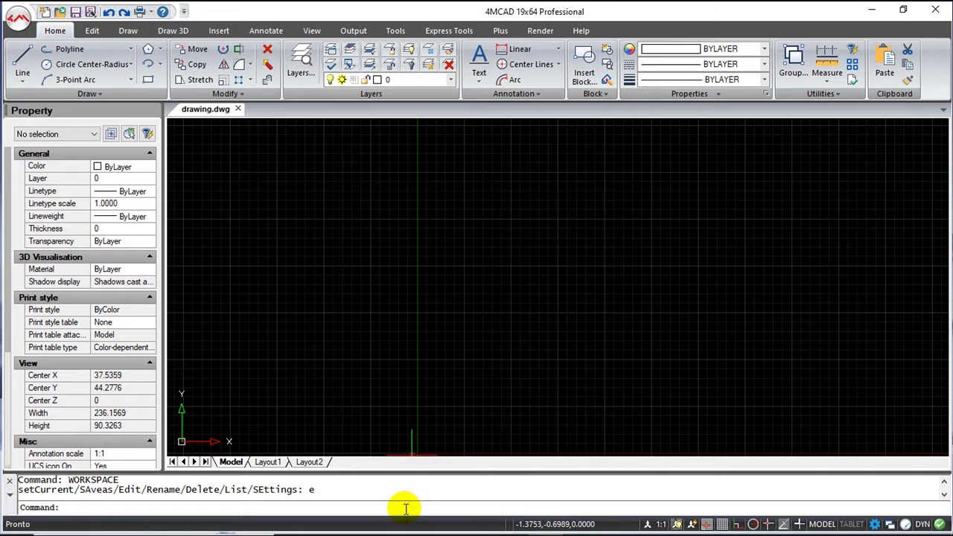
type("work")
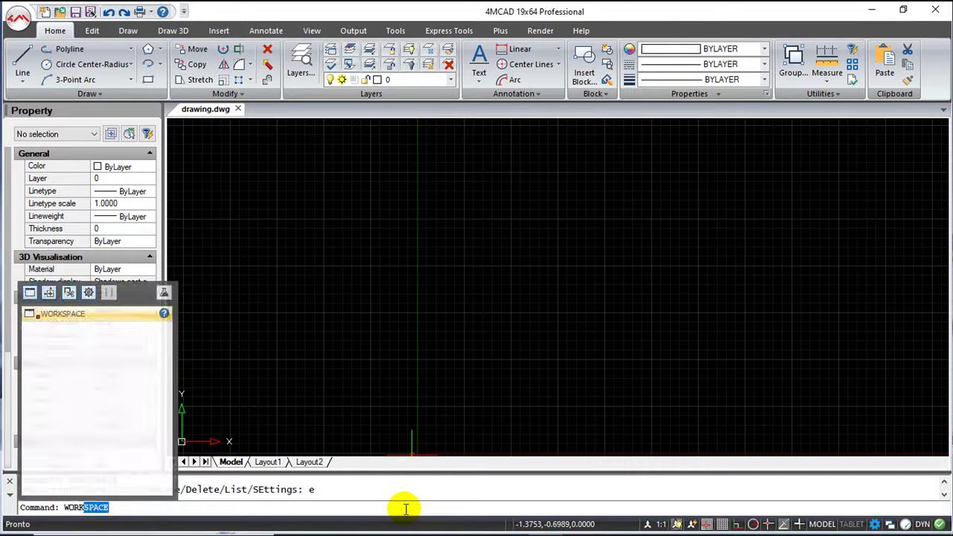
key("Return")
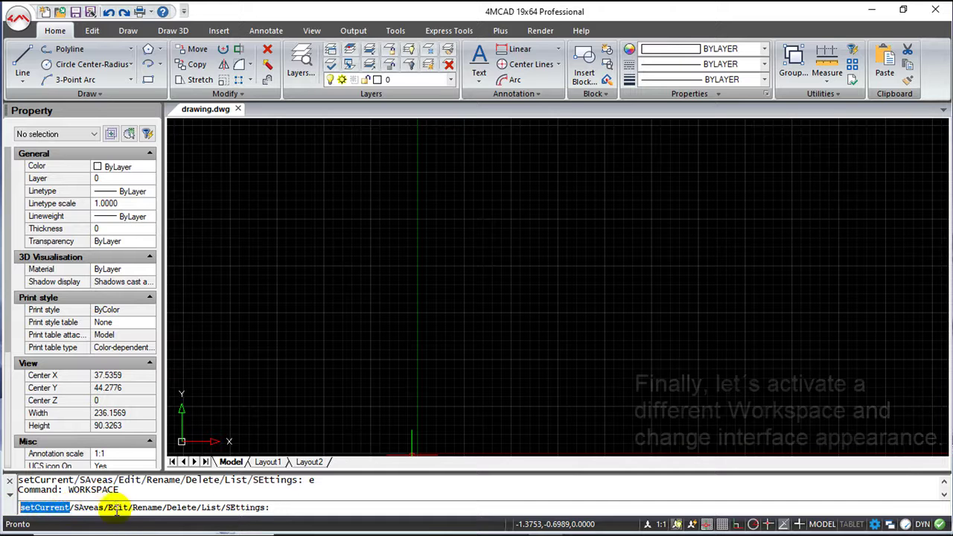
left_click(283, 507)
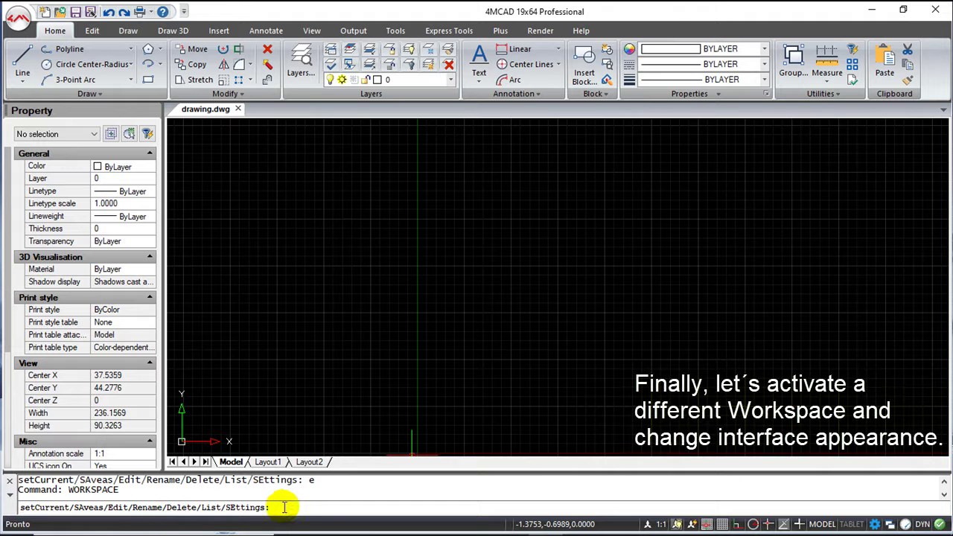
type("c")
key("Return")
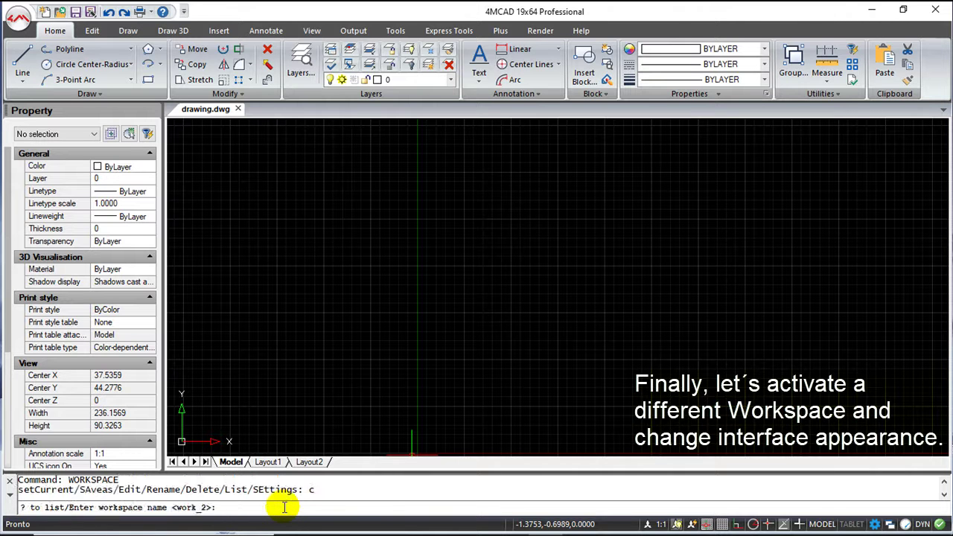
type("Drafting and Annotation")
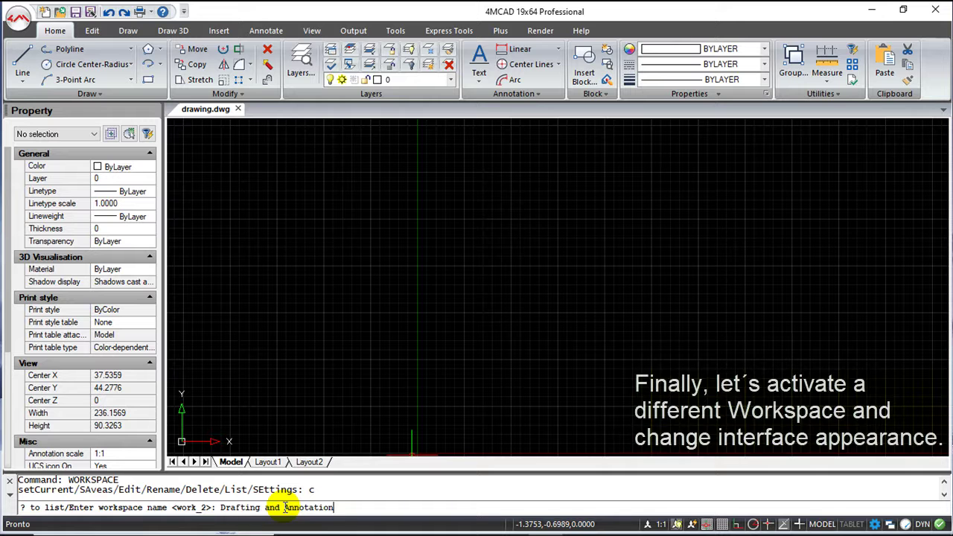